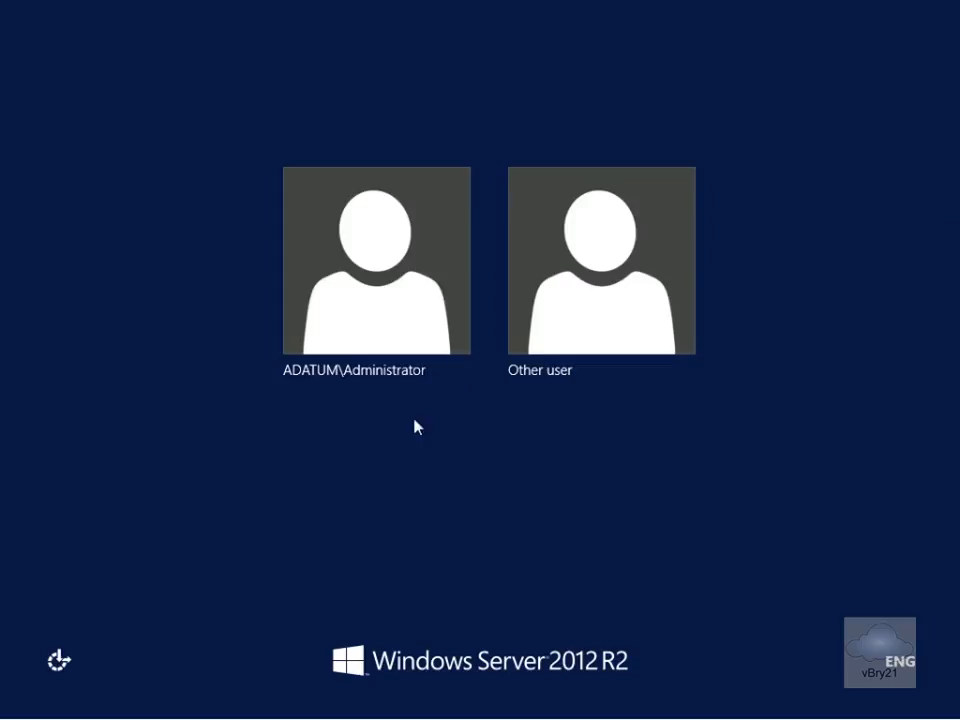
# Step: Close Failover Cluster Manager to return to the Server Manager Dashboard
pyautogui.click(377, 336)
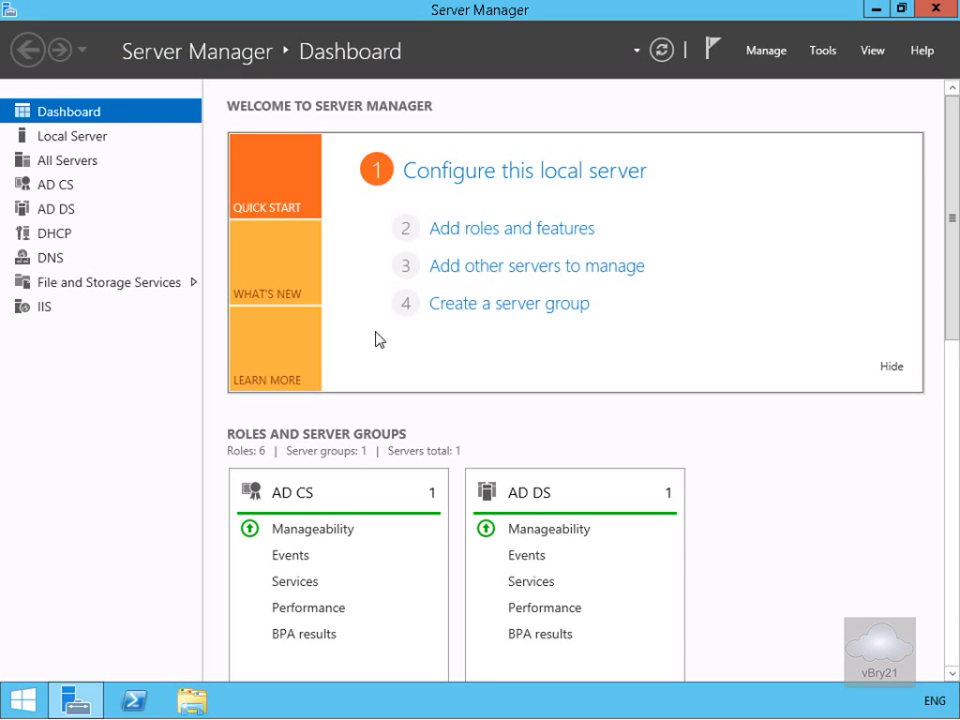
# Step: Start a role-based Add Roles and Features installation on LON-DC1, skipping server roles
pyautogui.click(449, 224)
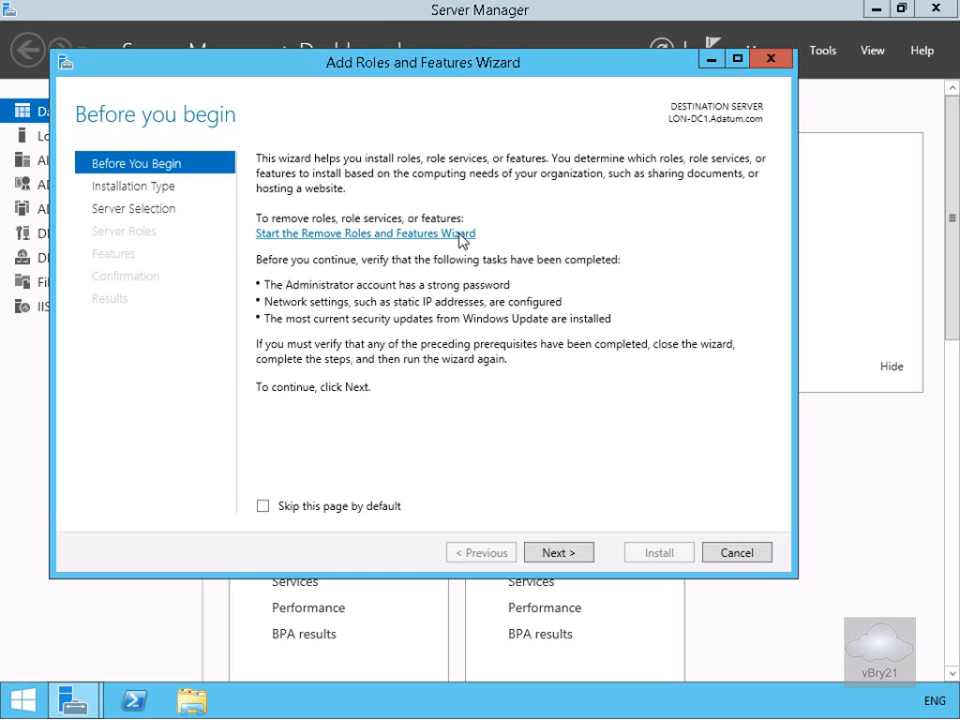
pyautogui.click(574, 561)
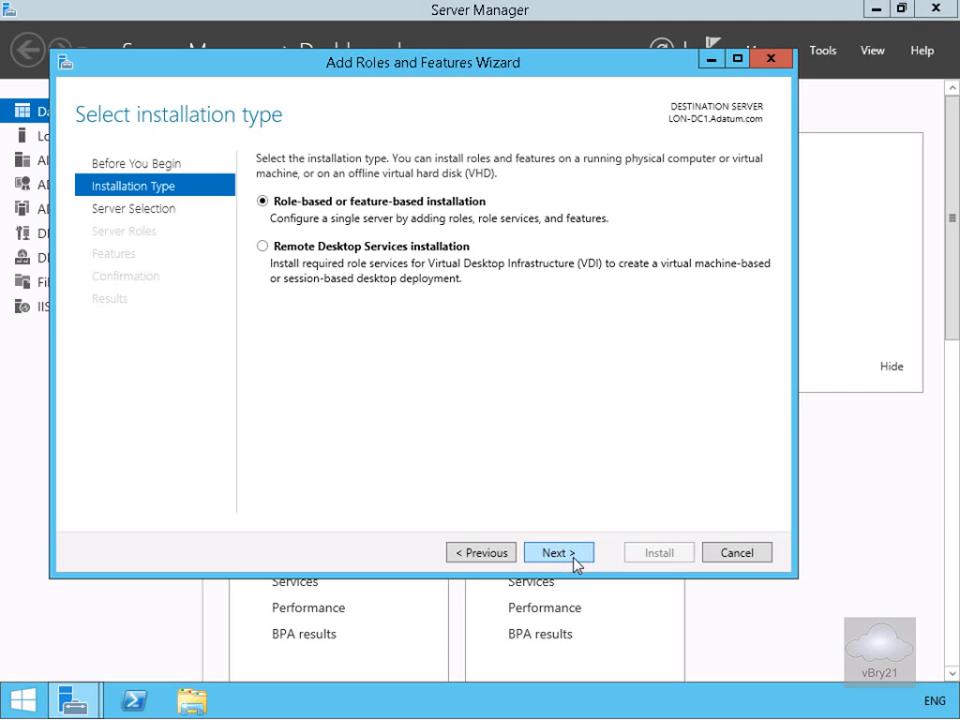
pyautogui.click(576, 562)
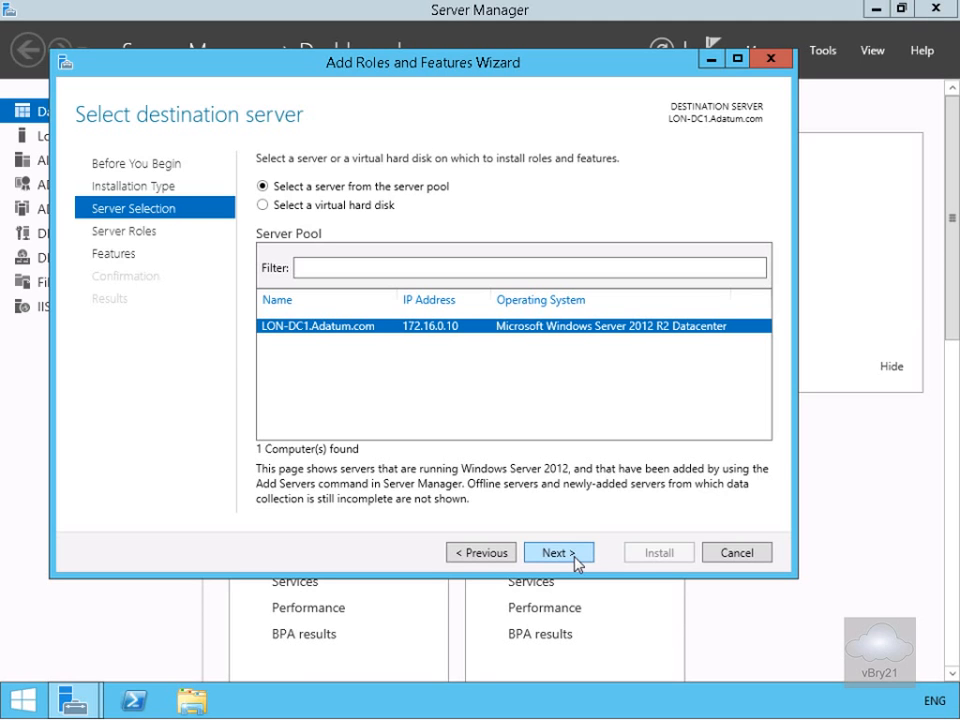
pyautogui.click(576, 561)
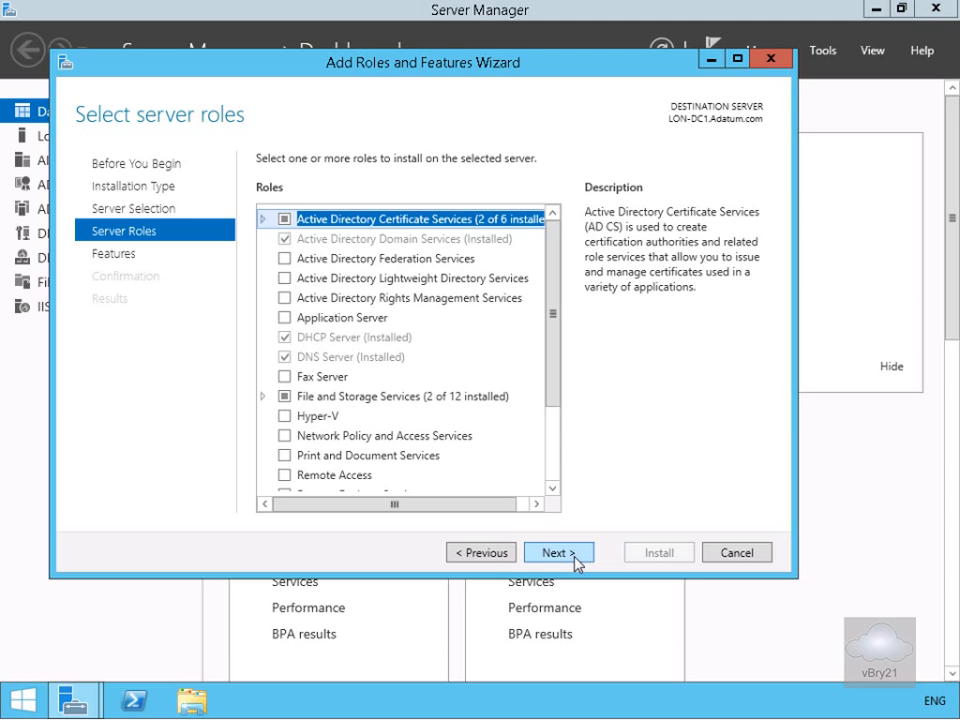
pyautogui.click(576, 560)
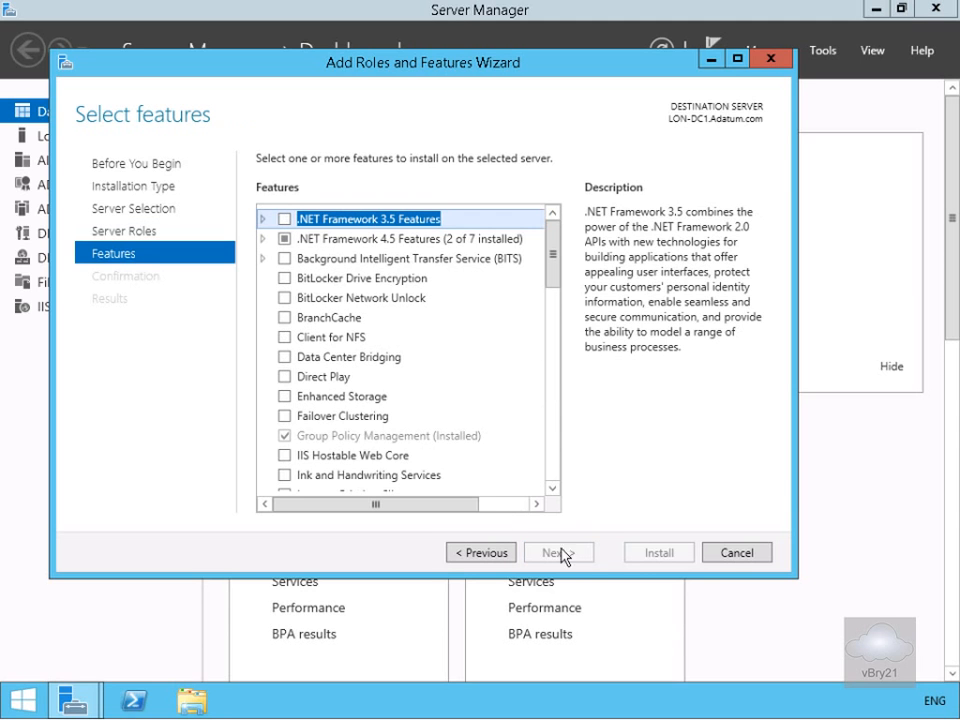
# Step: Install Failover Clustering with its management tools and close the finished wizard
pyautogui.click(284, 419)
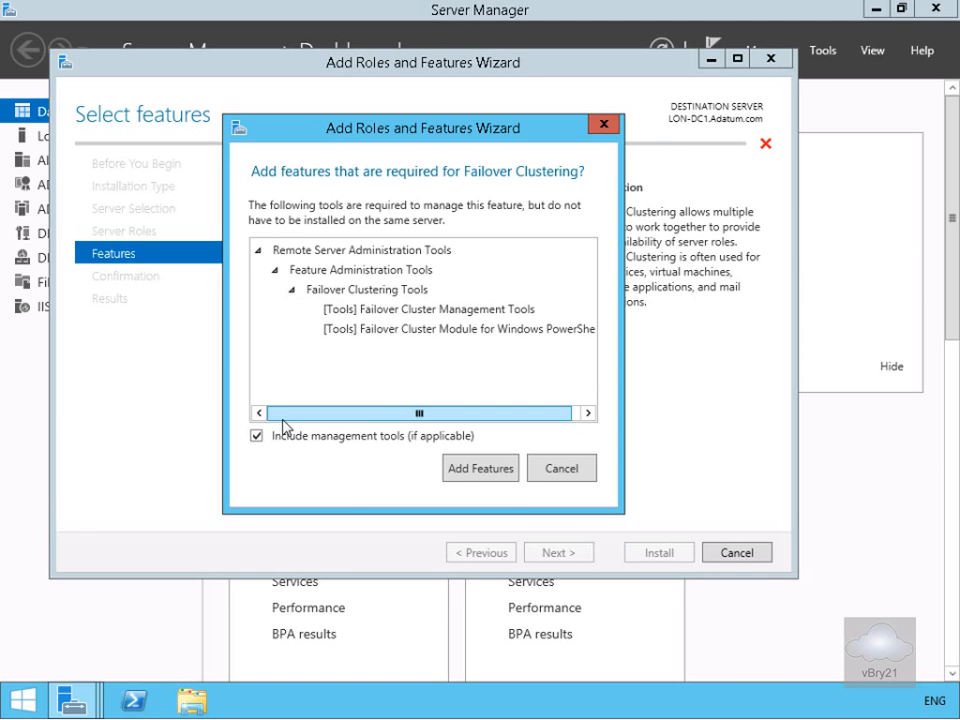
pyautogui.click(478, 469)
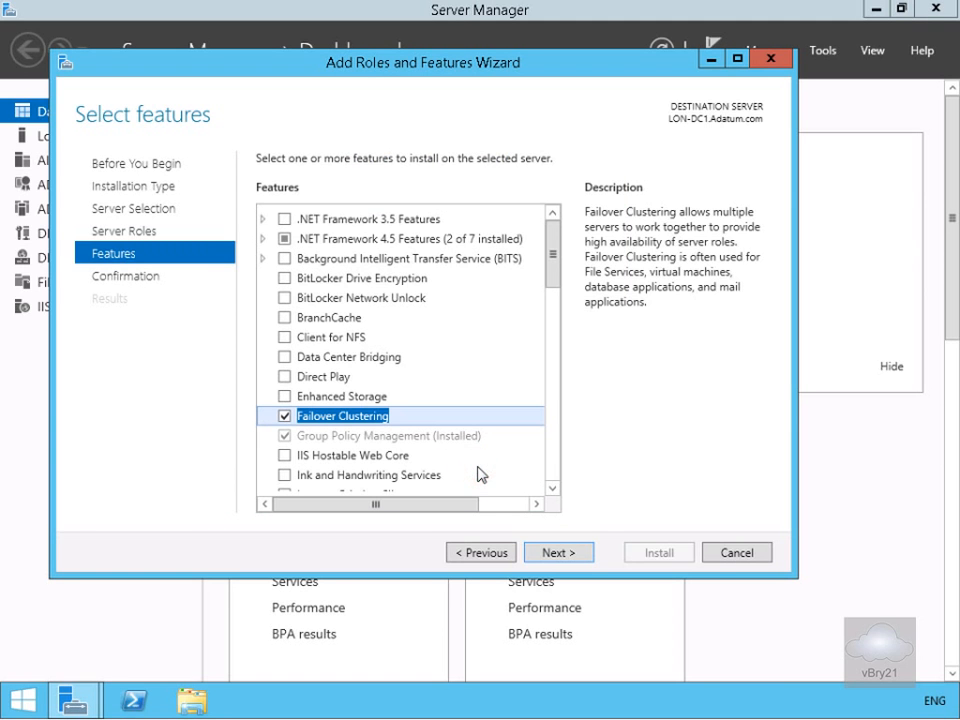
pyautogui.click(558, 562)
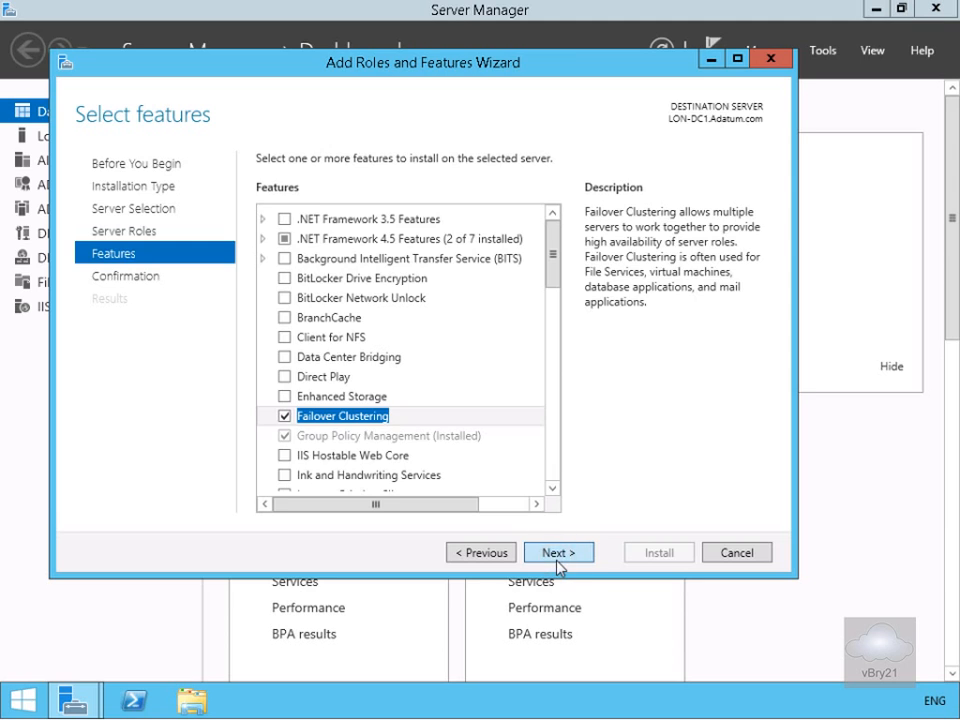
pyautogui.click(651, 554)
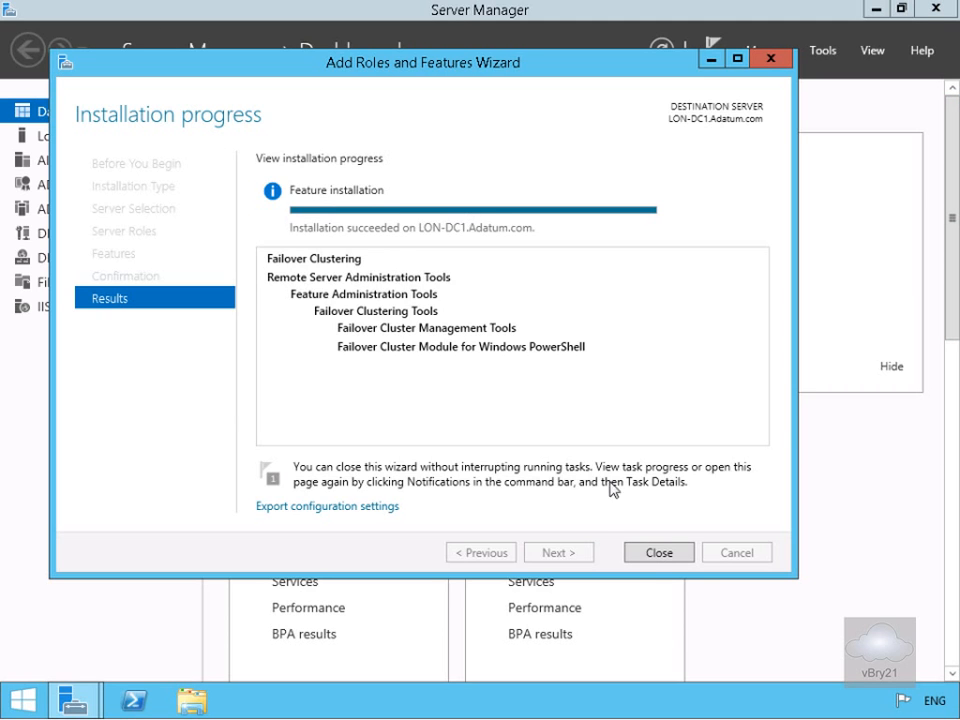
pyautogui.click(656, 555)
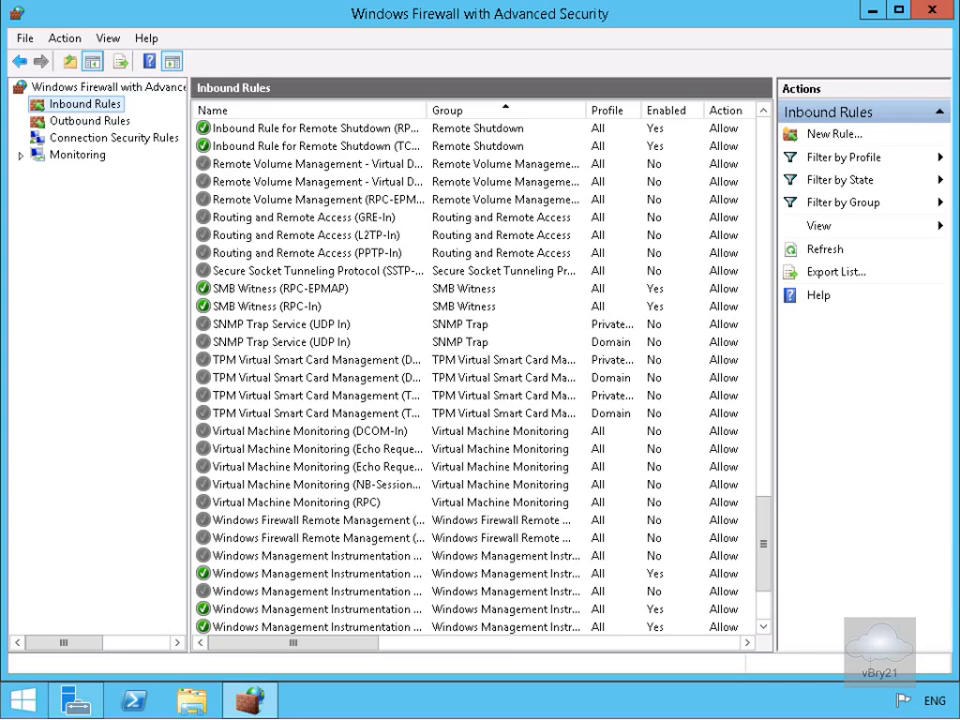
pyautogui.click(932, 9)
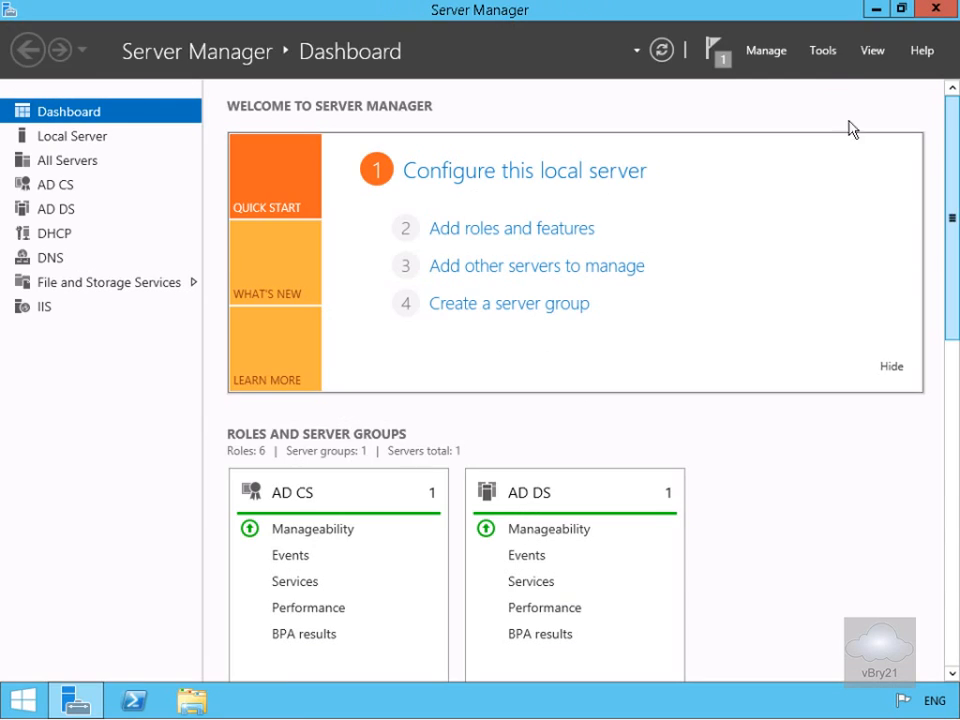
# Step: Launch Cluster-Aware Updating and connect to CLUSTER1, listing nodes LON-SVR3 and LON-SVR4
pyautogui.click(823, 51)
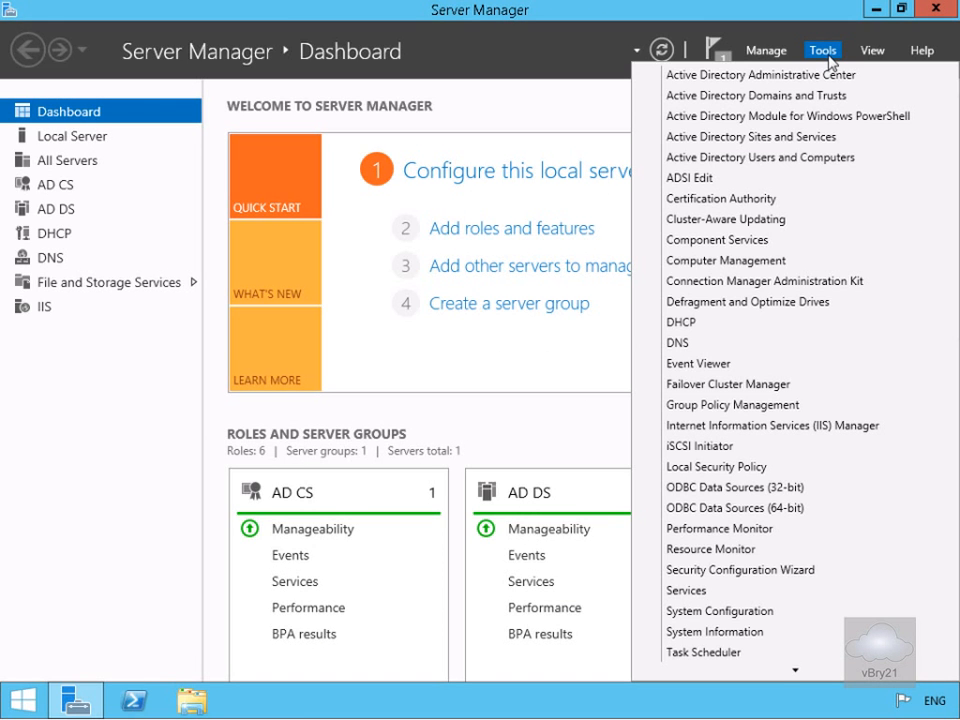
pyautogui.click(774, 222)
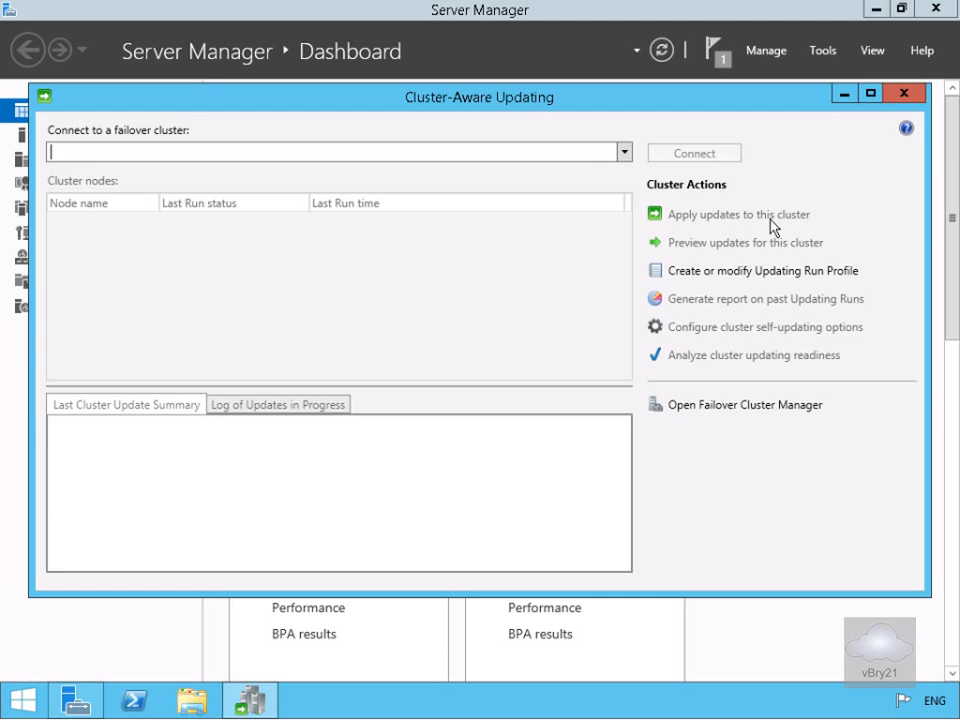
pyautogui.click(625, 151)
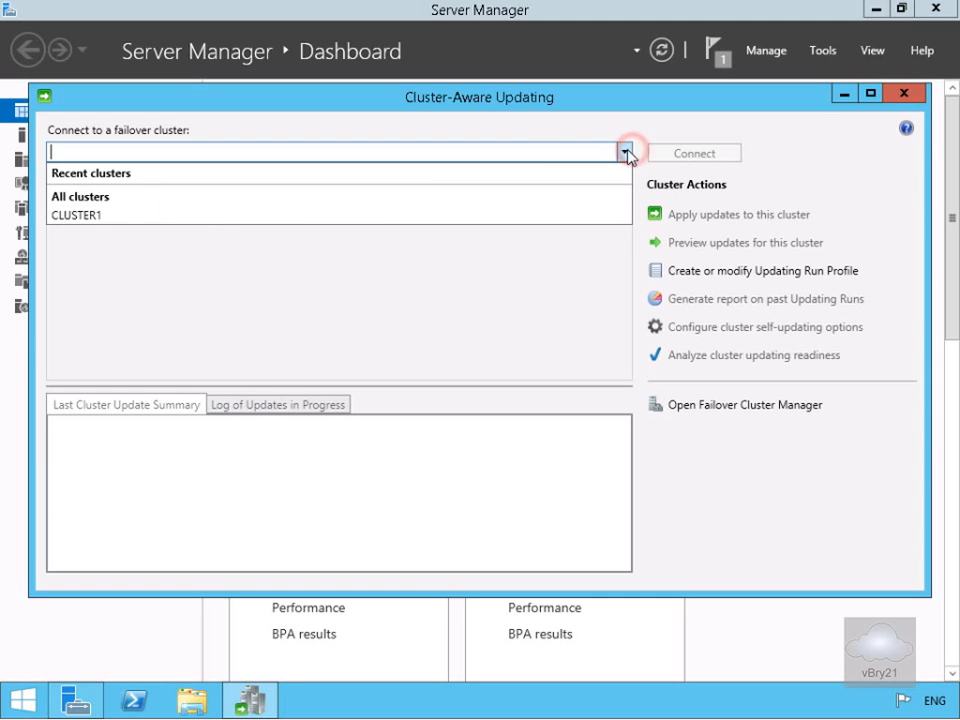
pyautogui.click(127, 216)
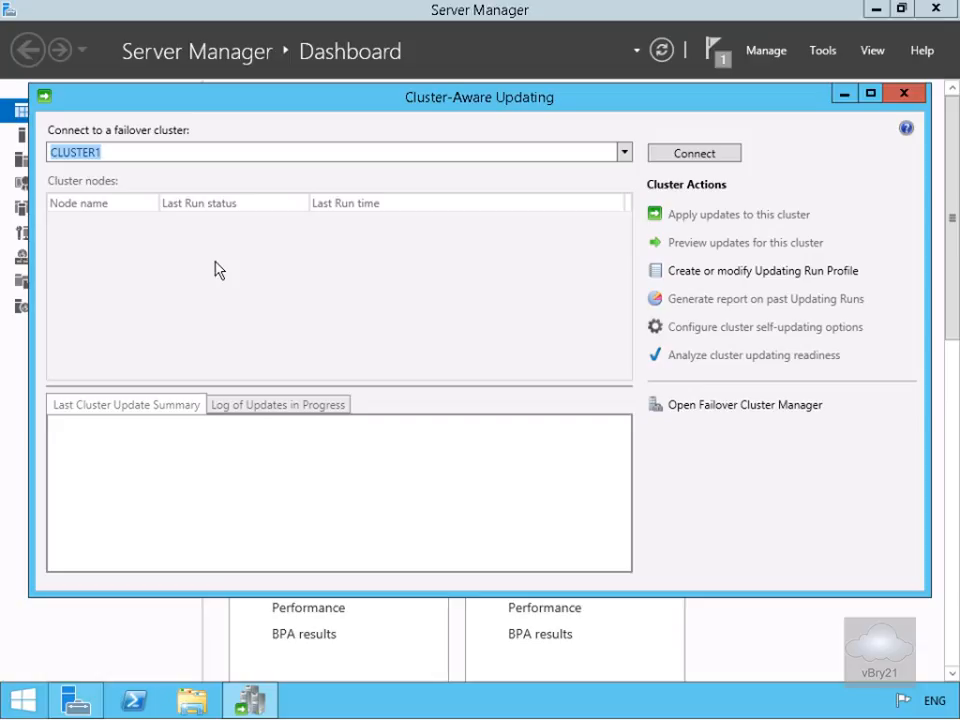
pyautogui.click(658, 152)
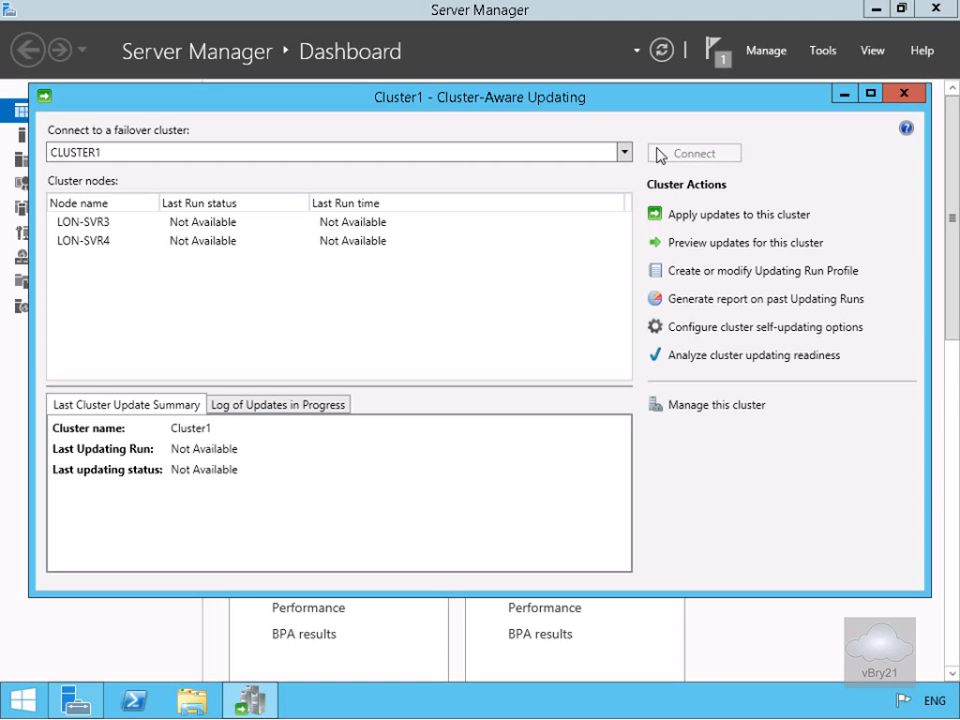
pyautogui.click(708, 247)
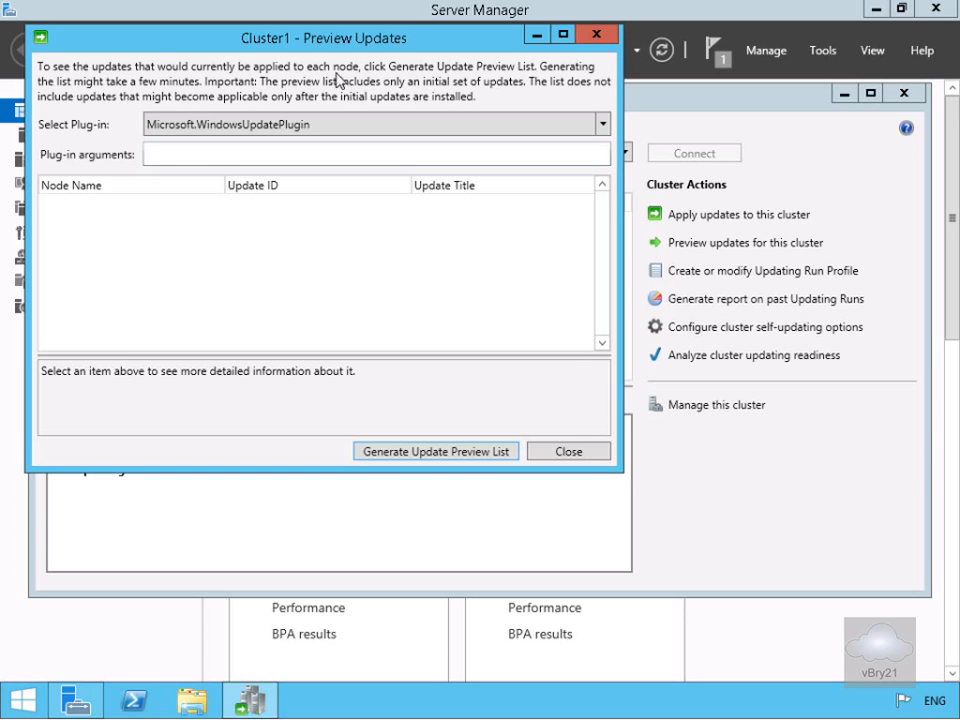
pyautogui.click(459, 452)
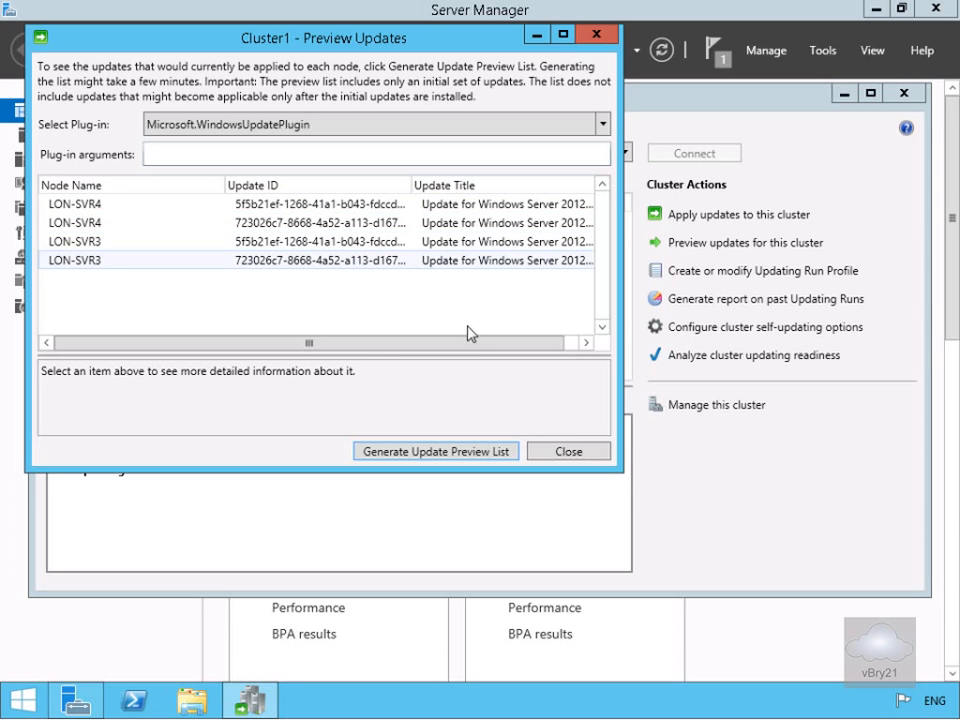
pyautogui.click(484, 345)
pyautogui.moveTo(538, 347); pyautogui.dragTo(546, 346)
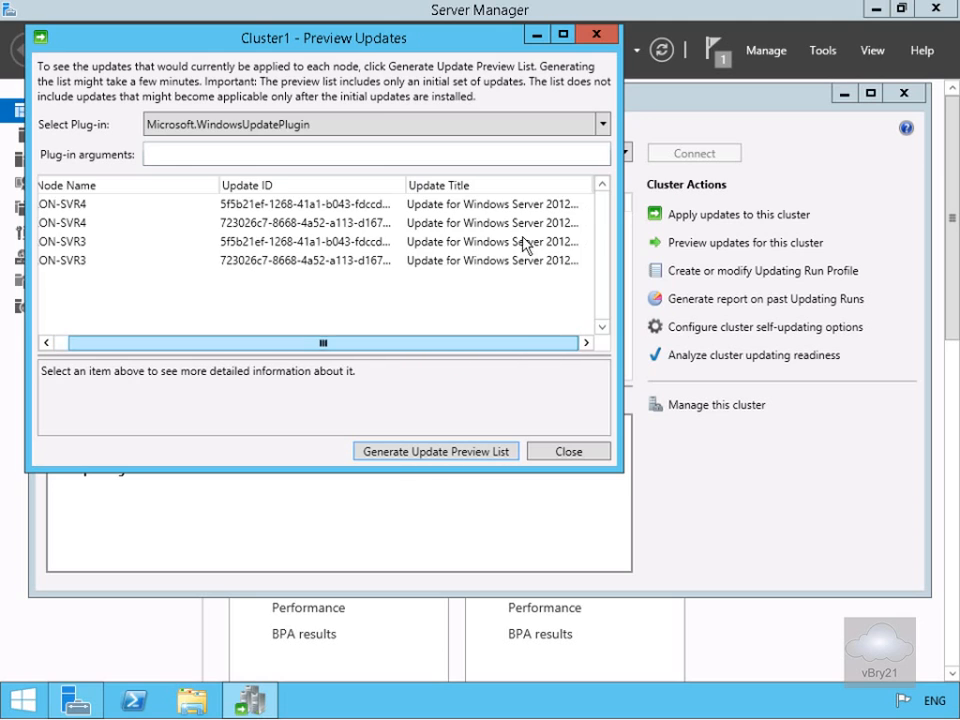
pyautogui.click(557, 455)
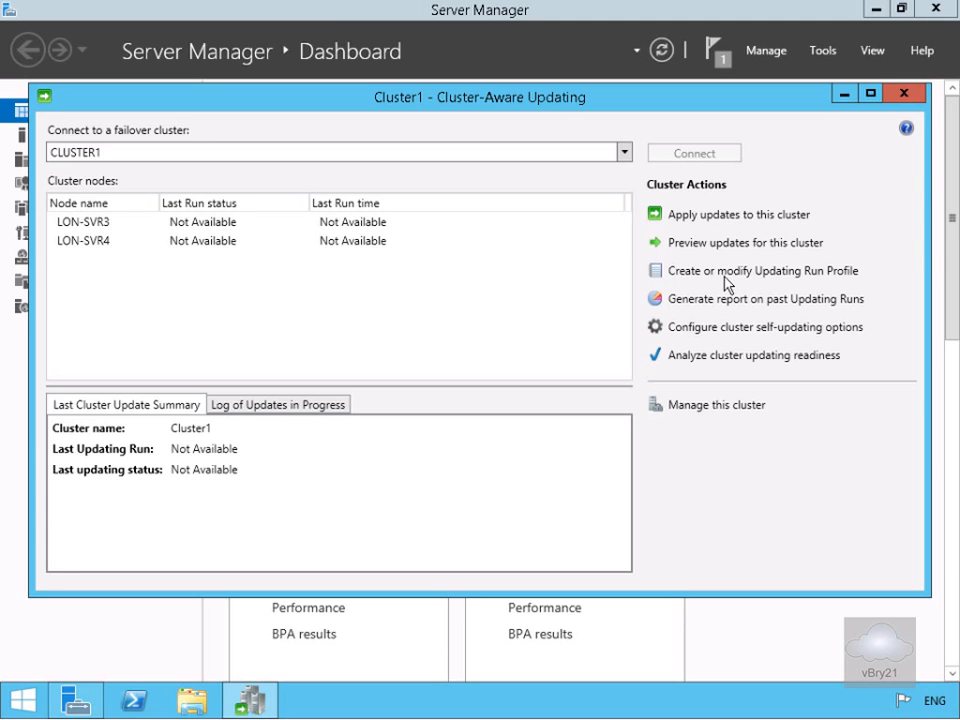
# Step: Apply updates to CLUSTER1 with the default run options, then close the completed wizard
pyautogui.click(739, 219)
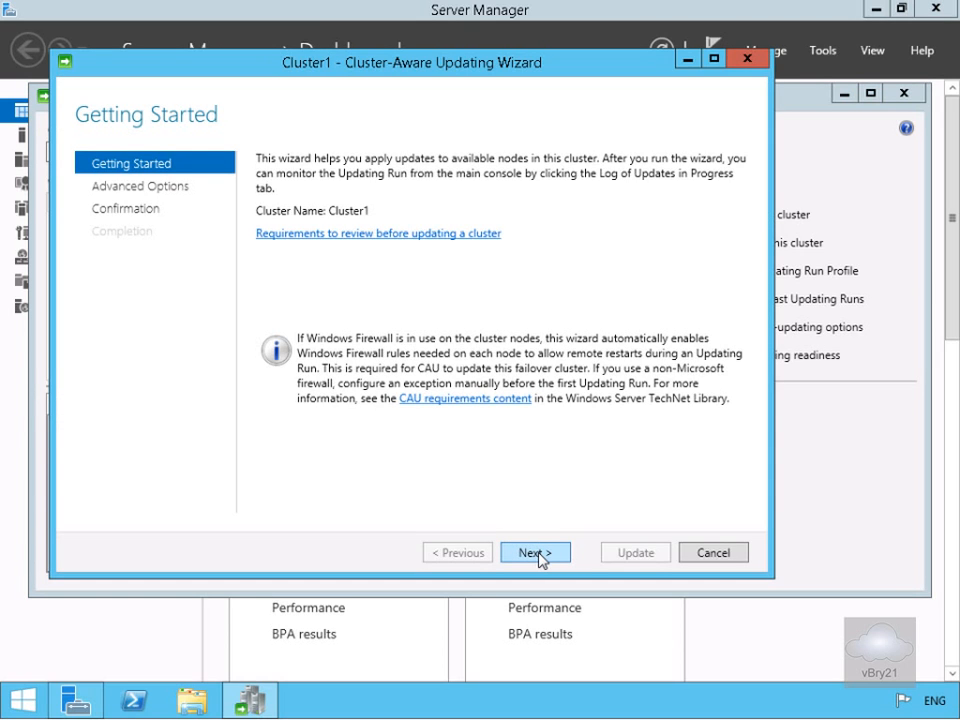
pyautogui.click(537, 554)
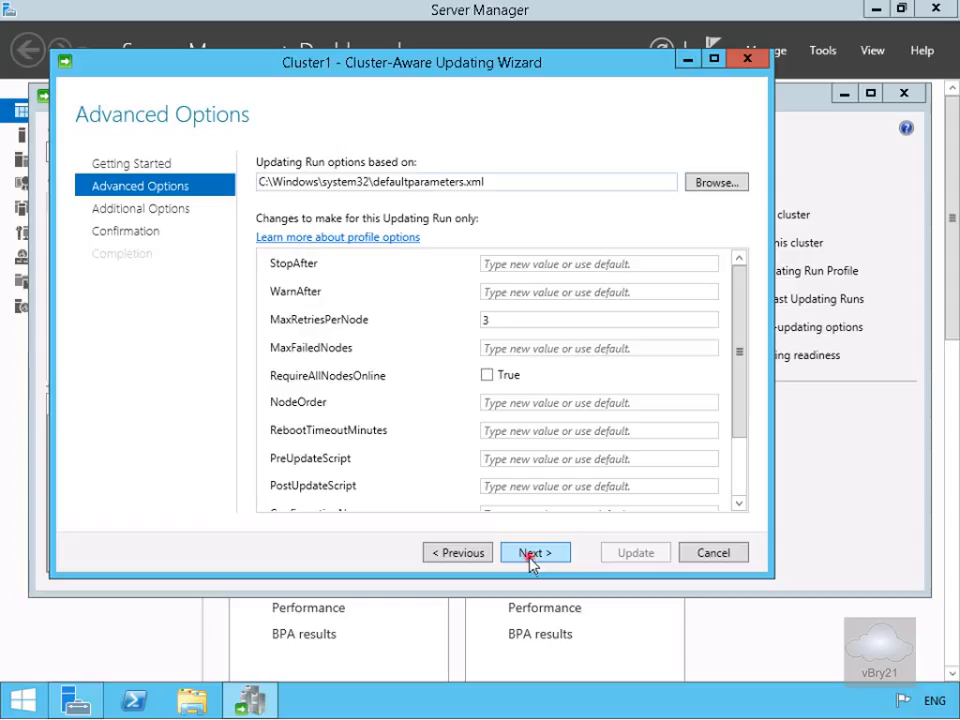
pyautogui.click(532, 553)
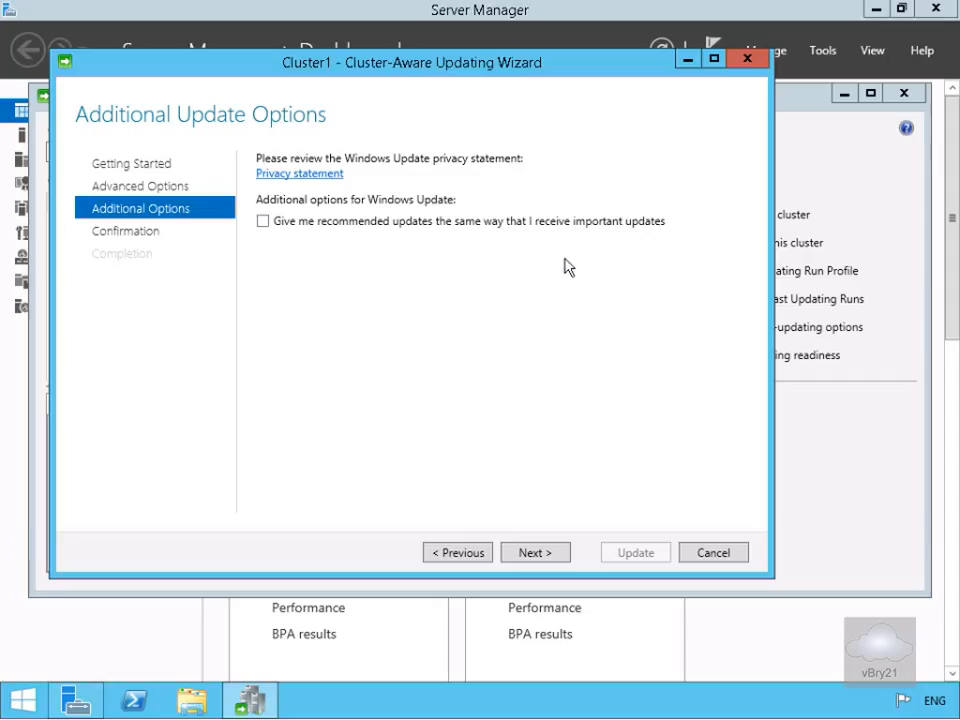
pyautogui.click(547, 556)
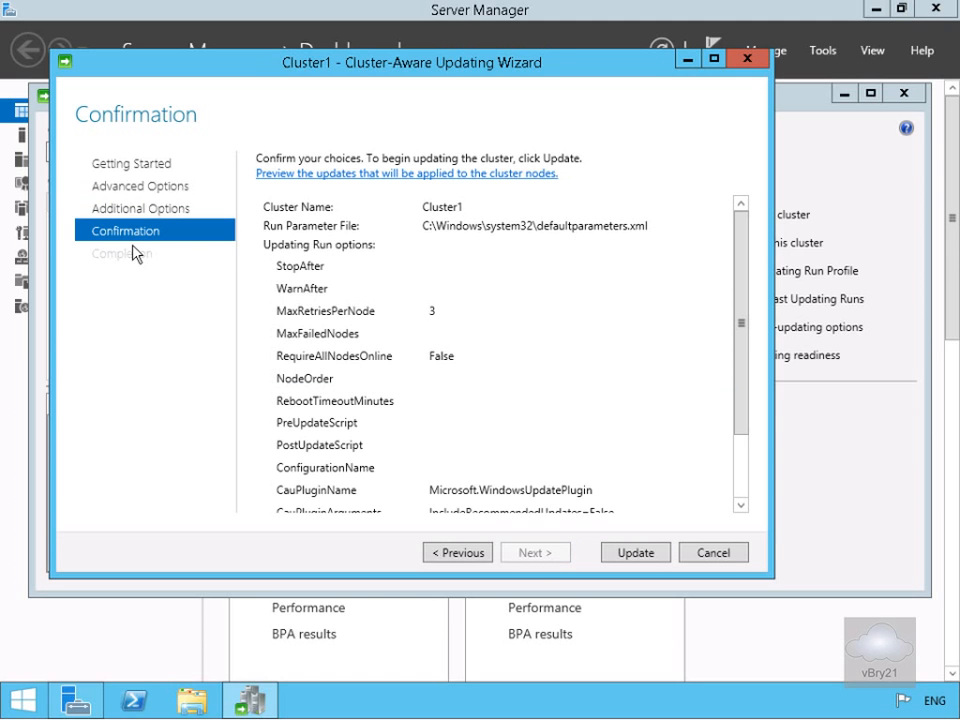
pyautogui.moveTo(741, 326); pyautogui.dragTo(746, 495)
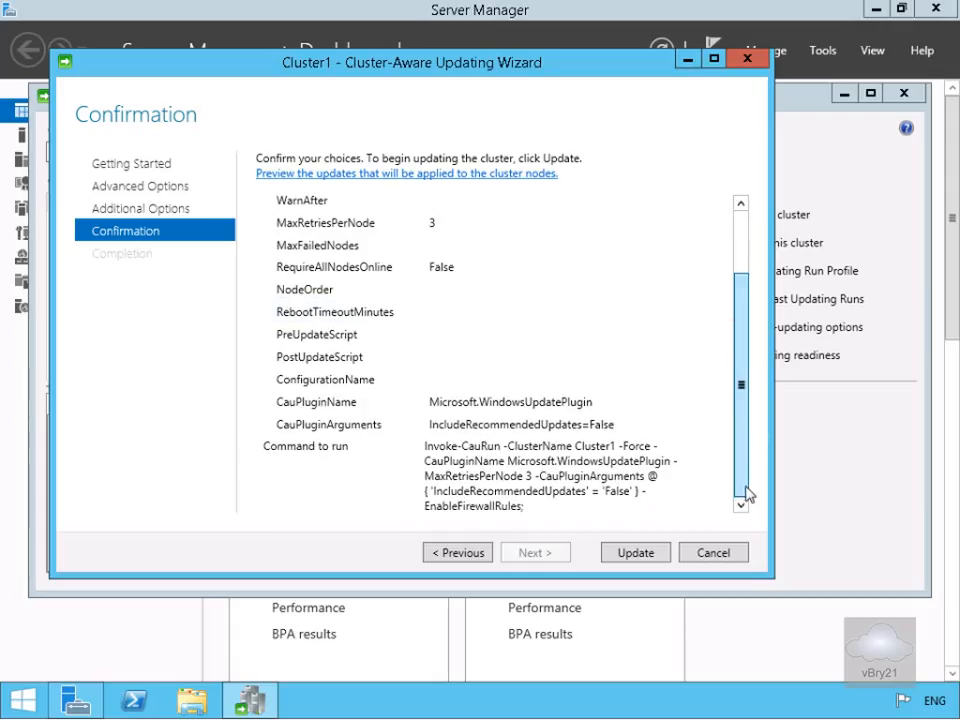
pyautogui.click(631, 558)
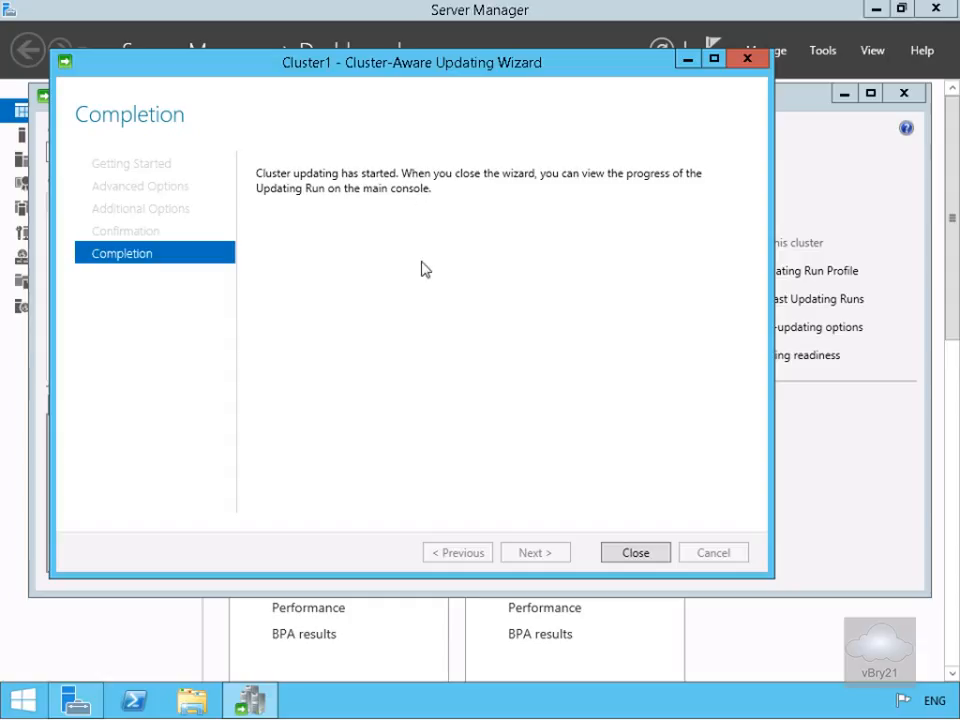
pyautogui.click(635, 551)
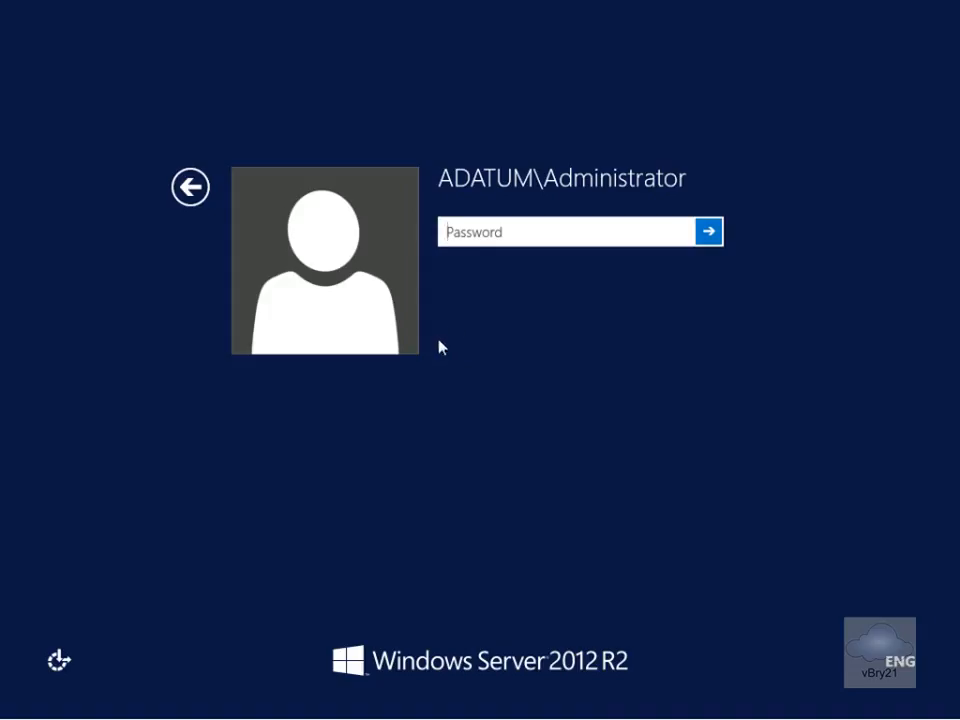
# Step: Sign in as the domain administrator by entering the account password
pyautogui.click(479, 242)
pyautogui.write('Pa$$w0rd')
pyautogui.press('Return')
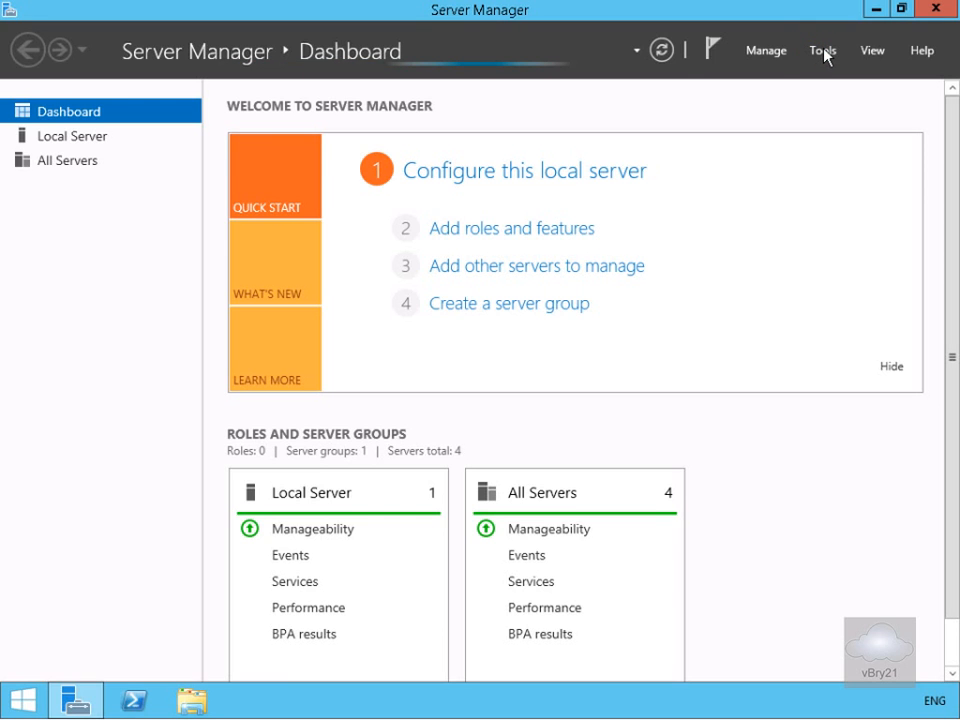
# Step: Launch Cluster-Aware Updating on LON-SVR3 and connect to CLUSTER1 to list its nodes
pyautogui.click(823, 54)
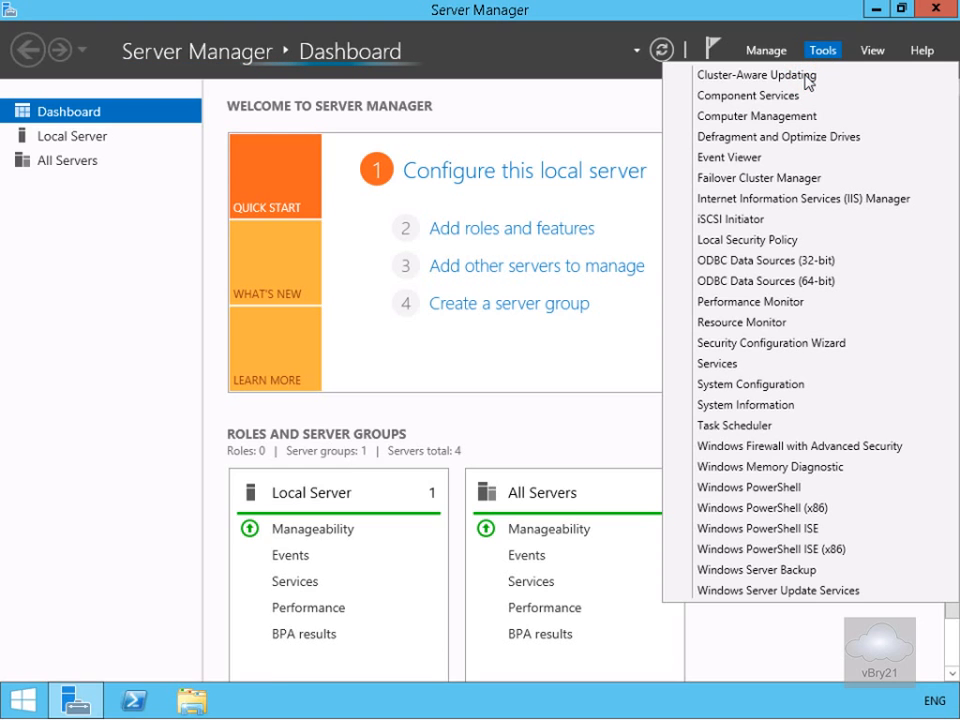
pyautogui.click(806, 77)
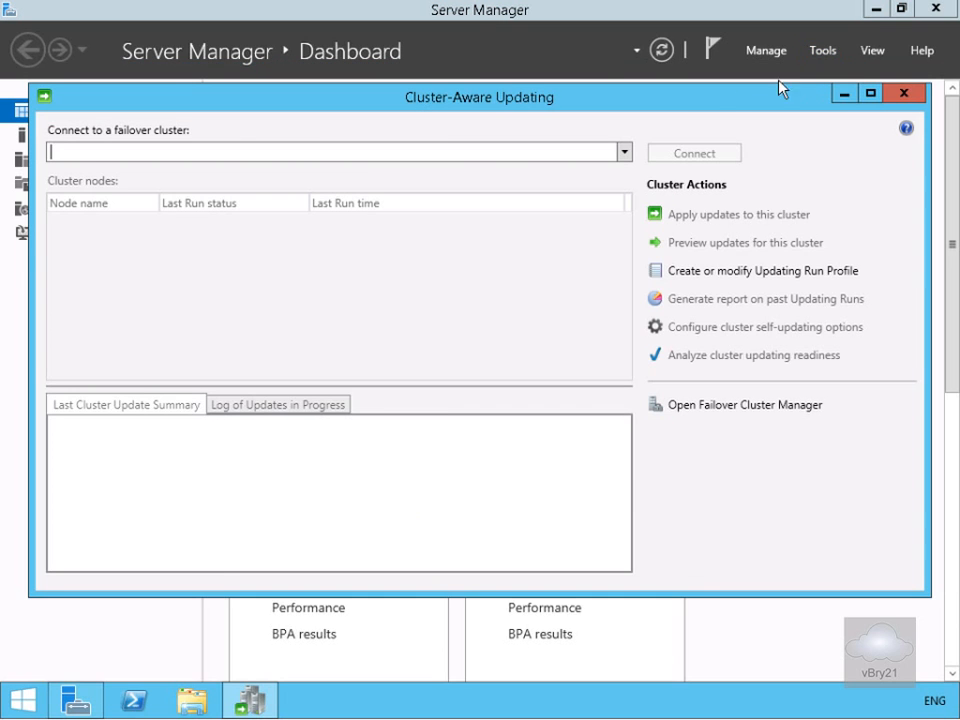
pyautogui.click(561, 149)
pyautogui.click(623, 152)
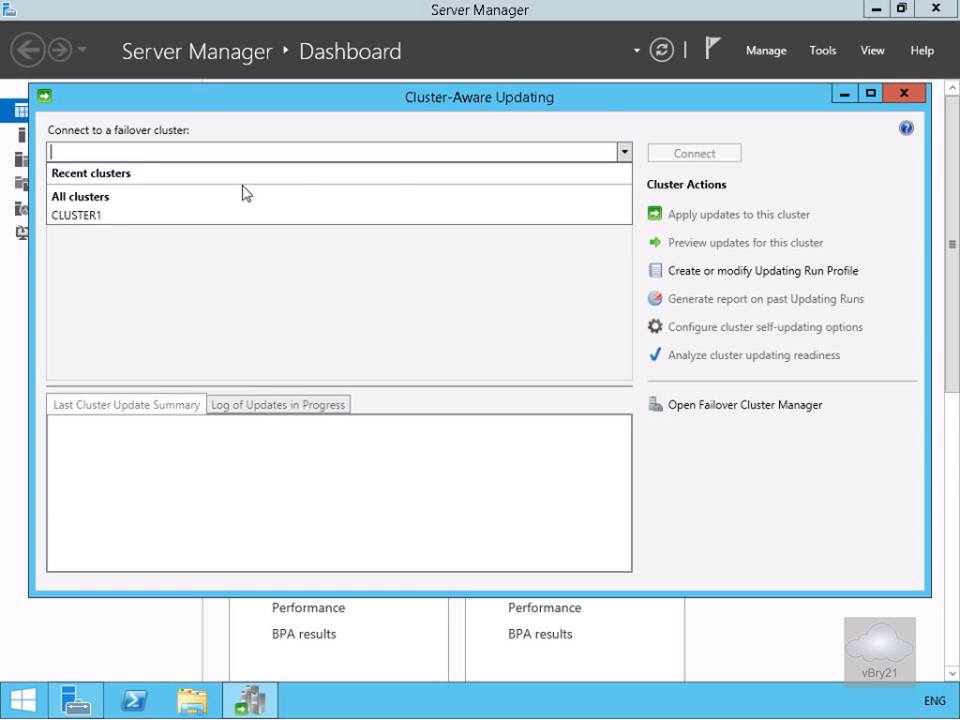
pyautogui.click(155, 214)
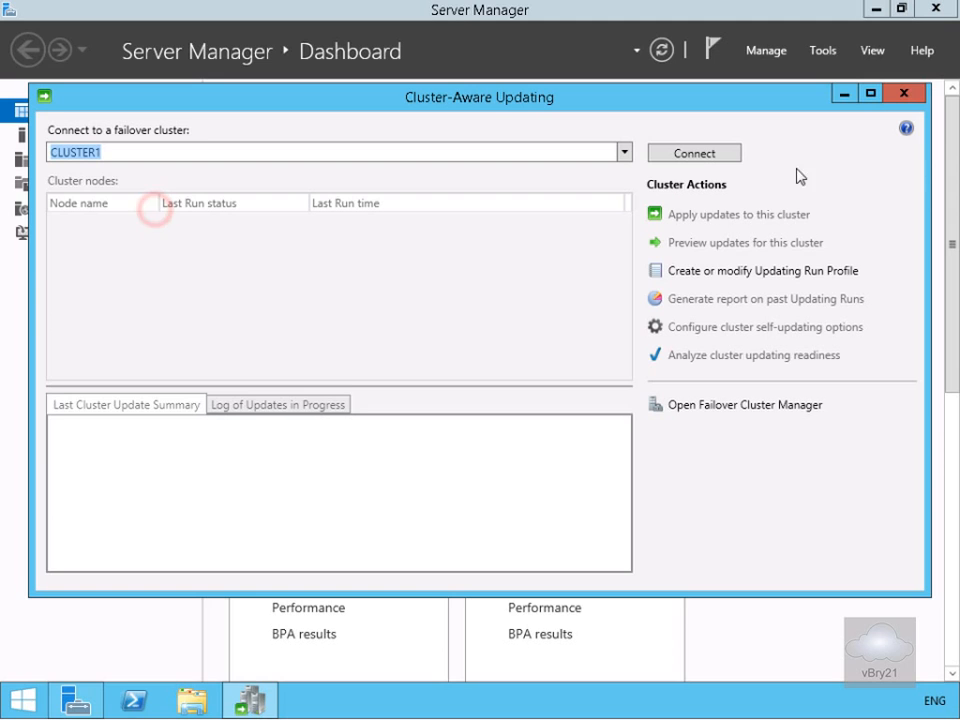
pyautogui.click(715, 156)
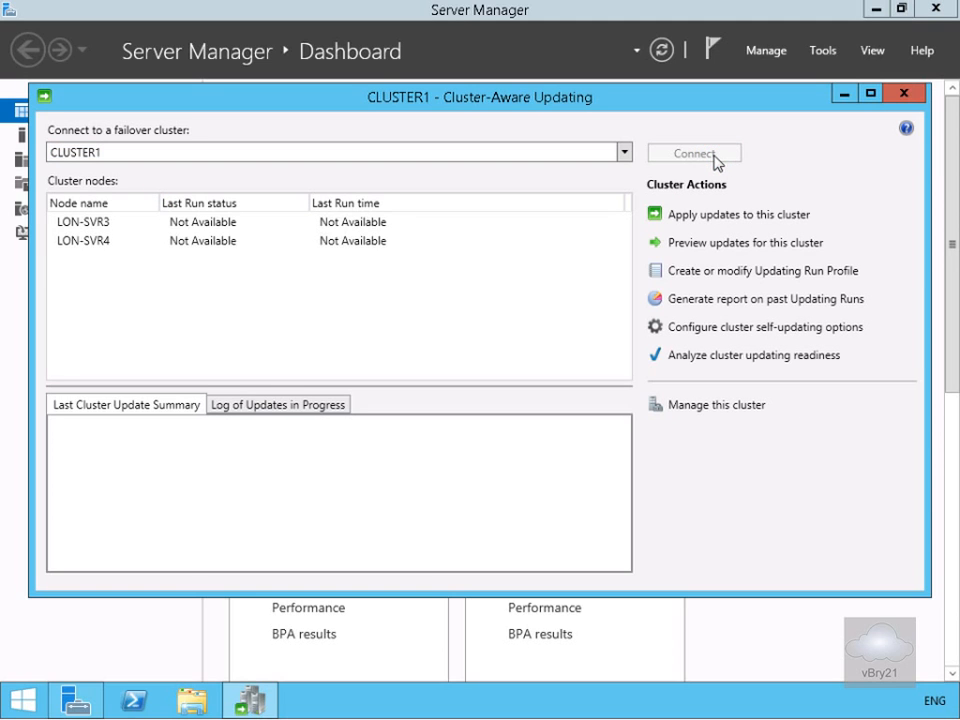
pyautogui.click(724, 330)
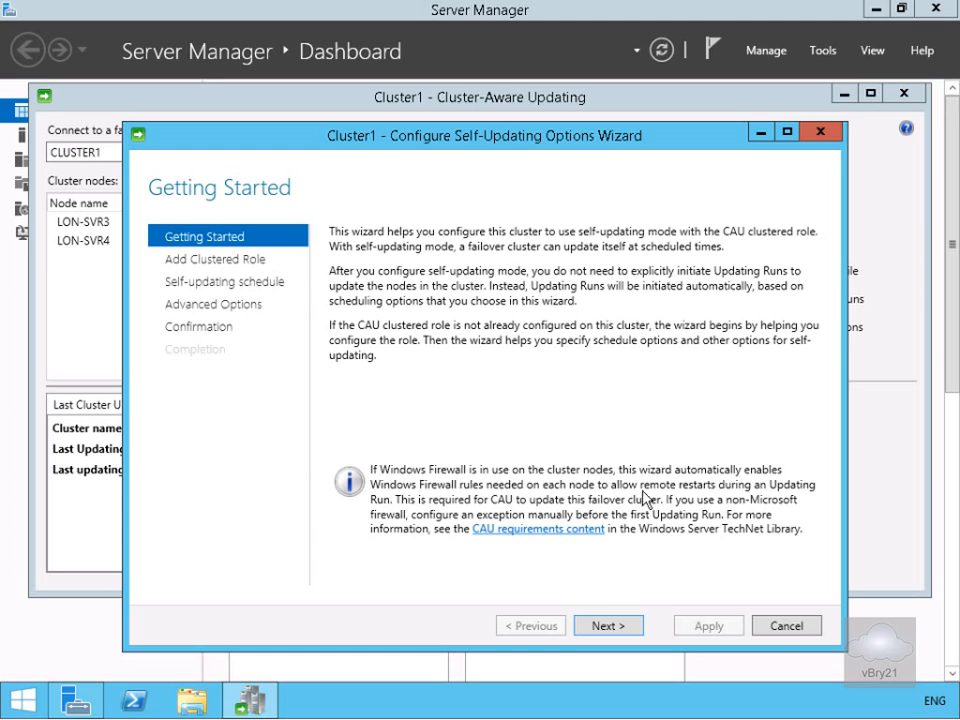
# Step: Choose to add the CAU clustered role with self-updating mode enabled to Cluster1
pyautogui.click(634, 622)
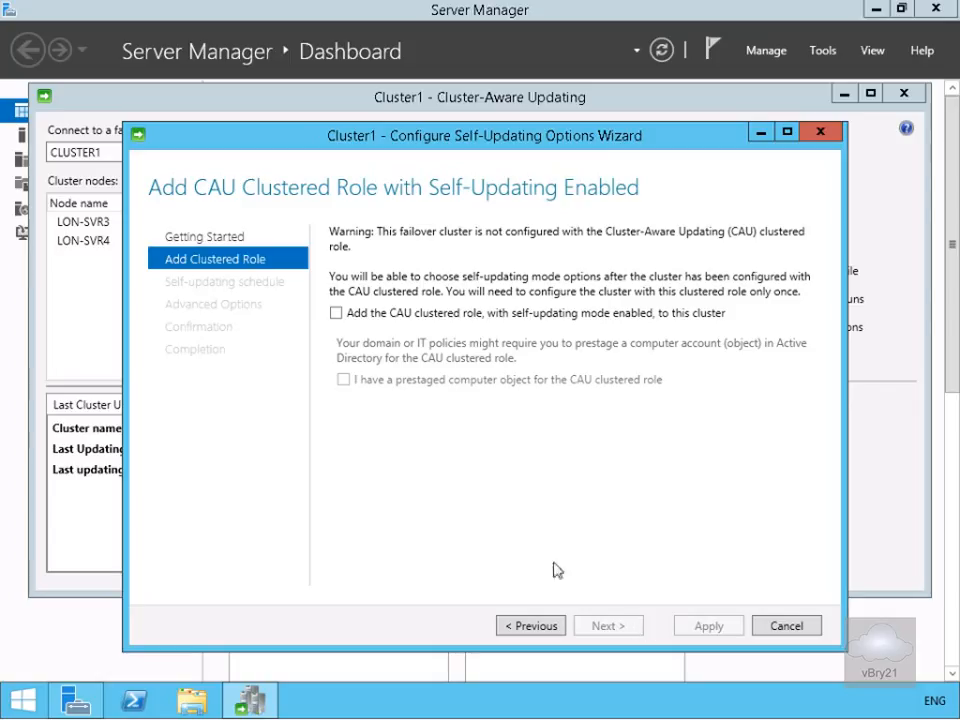
pyautogui.click(332, 314)
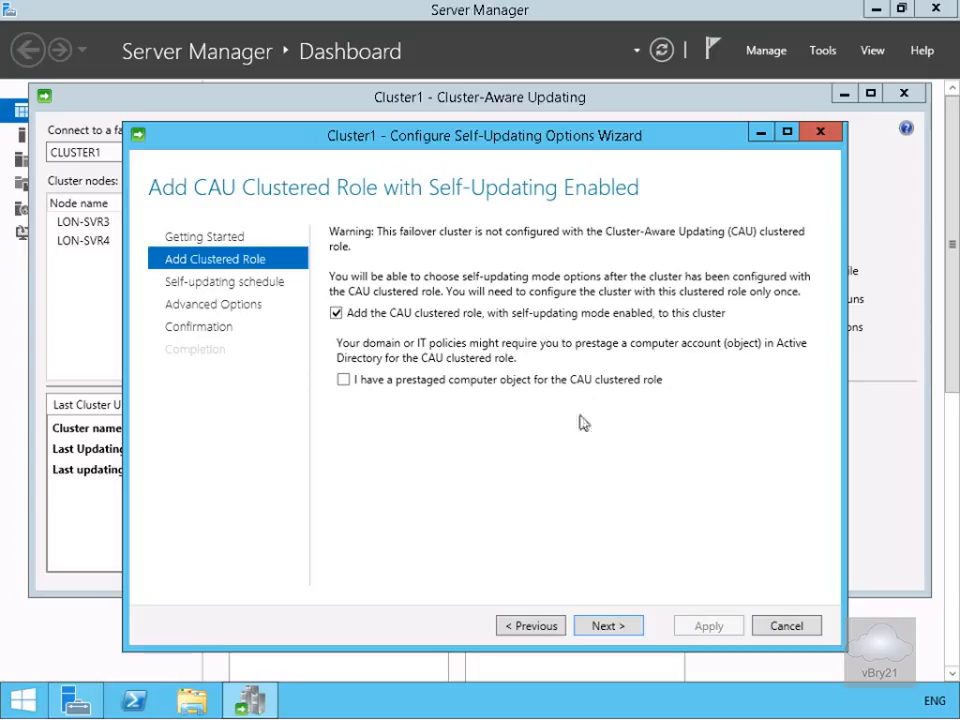
pyautogui.click(620, 624)
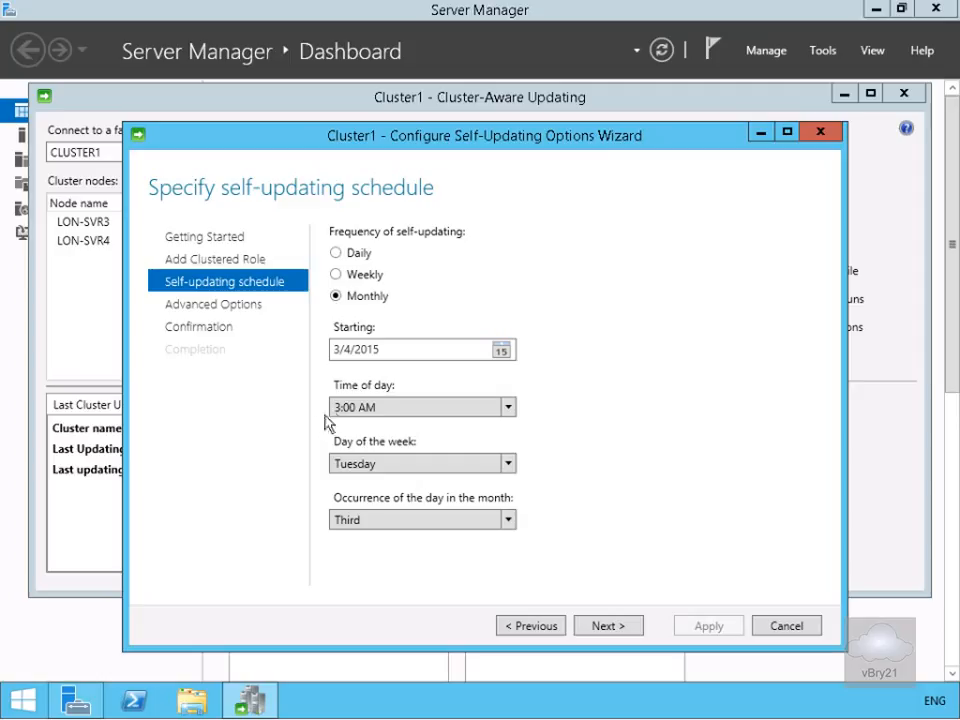
# Step: Set the self-updating schedule to Weekly, every Sunday at 4:00 AM
pyautogui.click(373, 276)
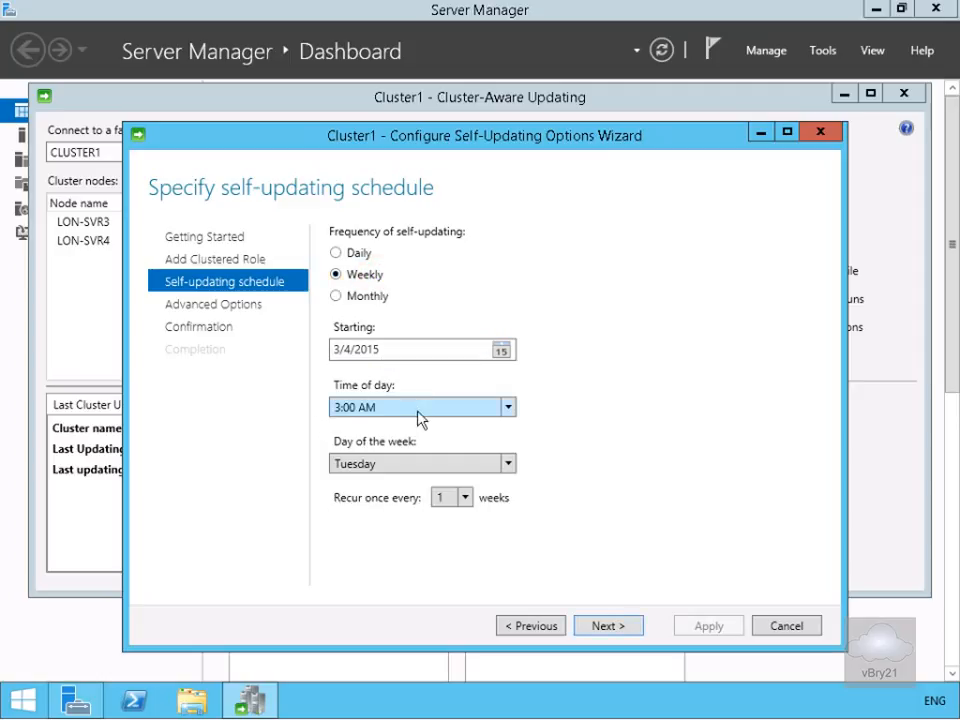
pyautogui.click(509, 409)
pyautogui.click(387, 450)
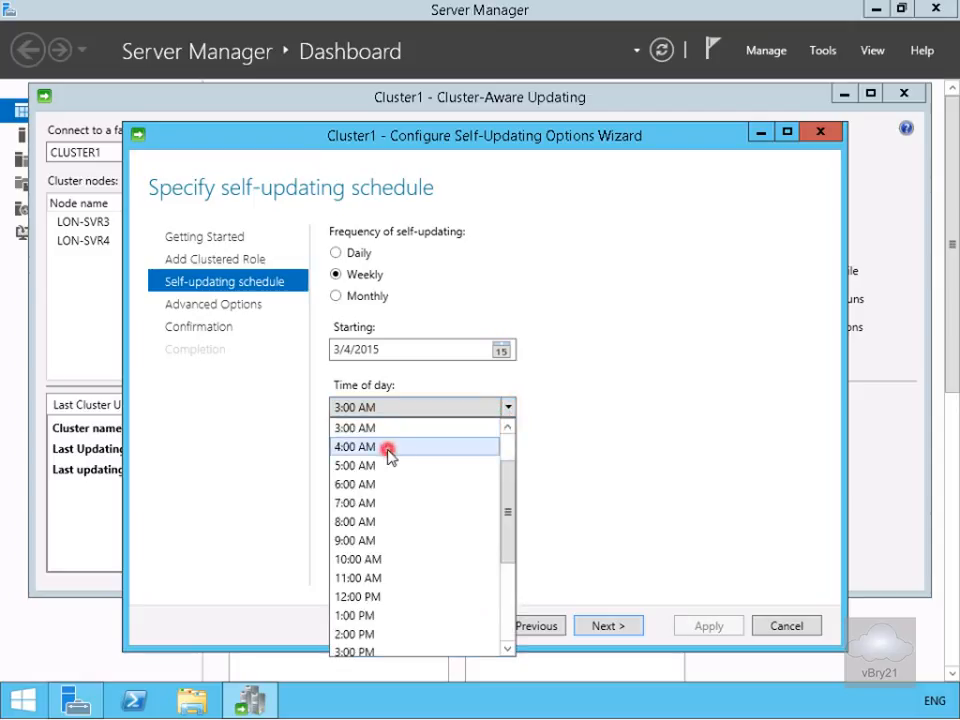
pyautogui.click(391, 457)
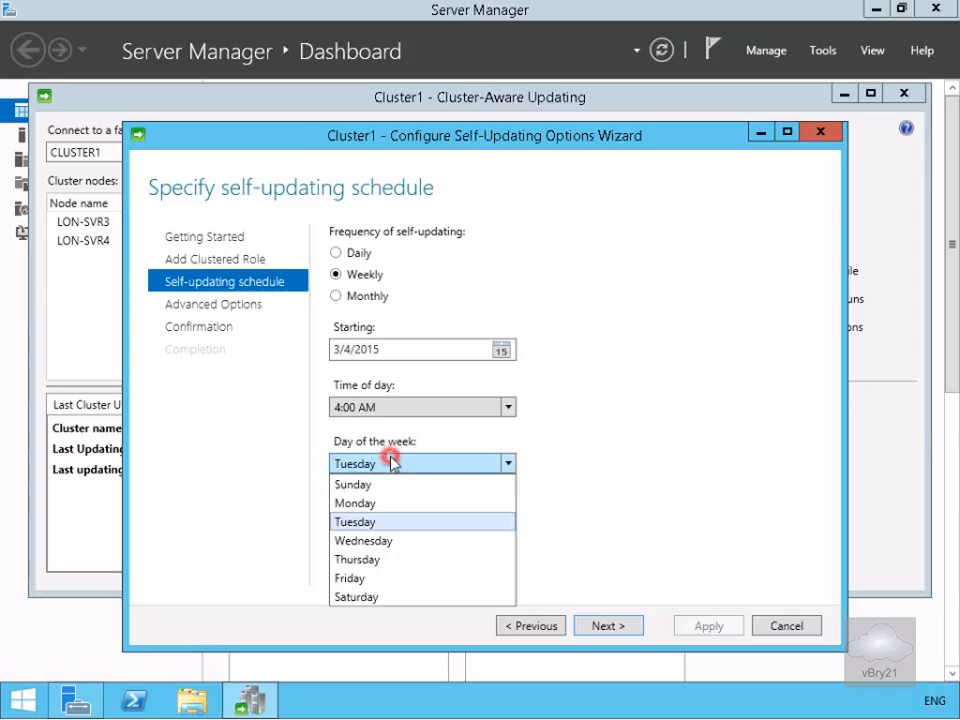
pyautogui.click(378, 485)
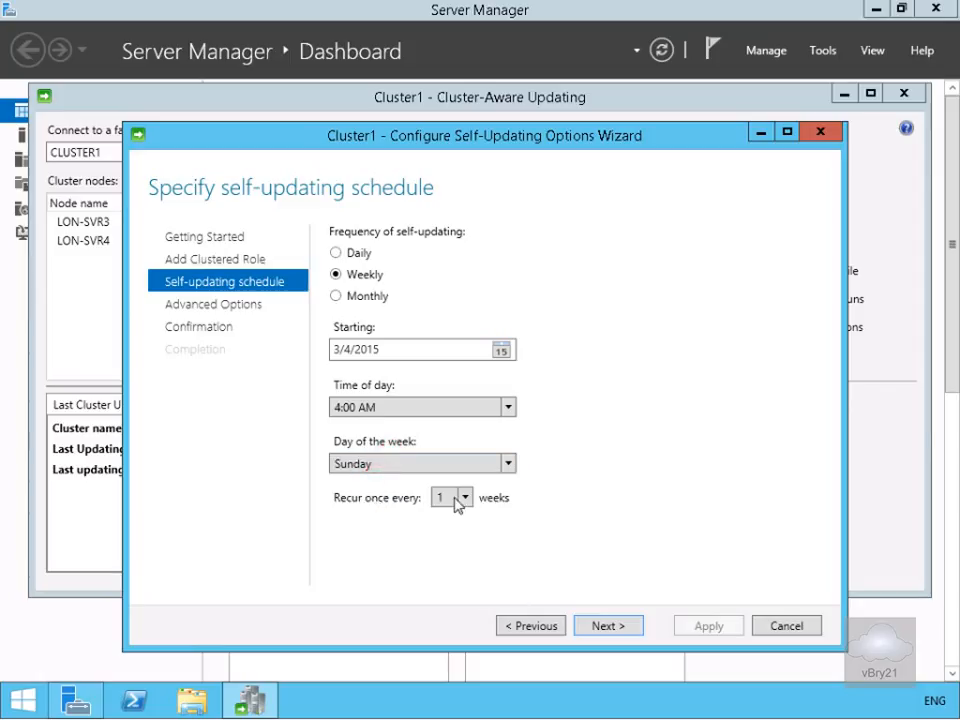
pyautogui.click(603, 625)
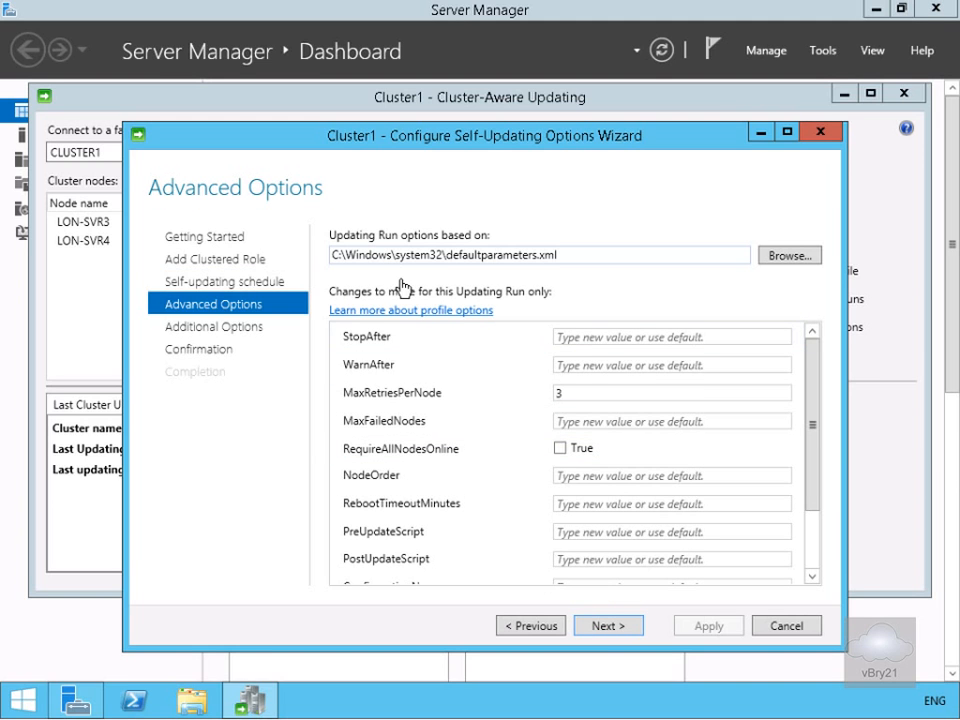
# Step: Accept the default advanced and additional options, apply the CAU role, and close the wizard
pyautogui.click(603, 625)
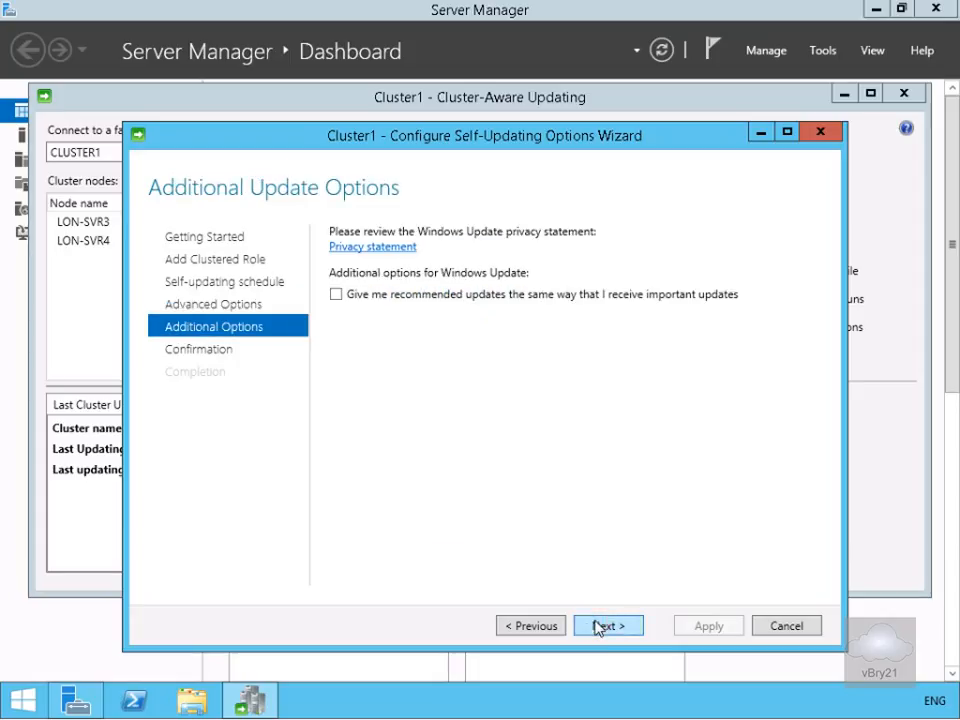
pyautogui.click(598, 626)
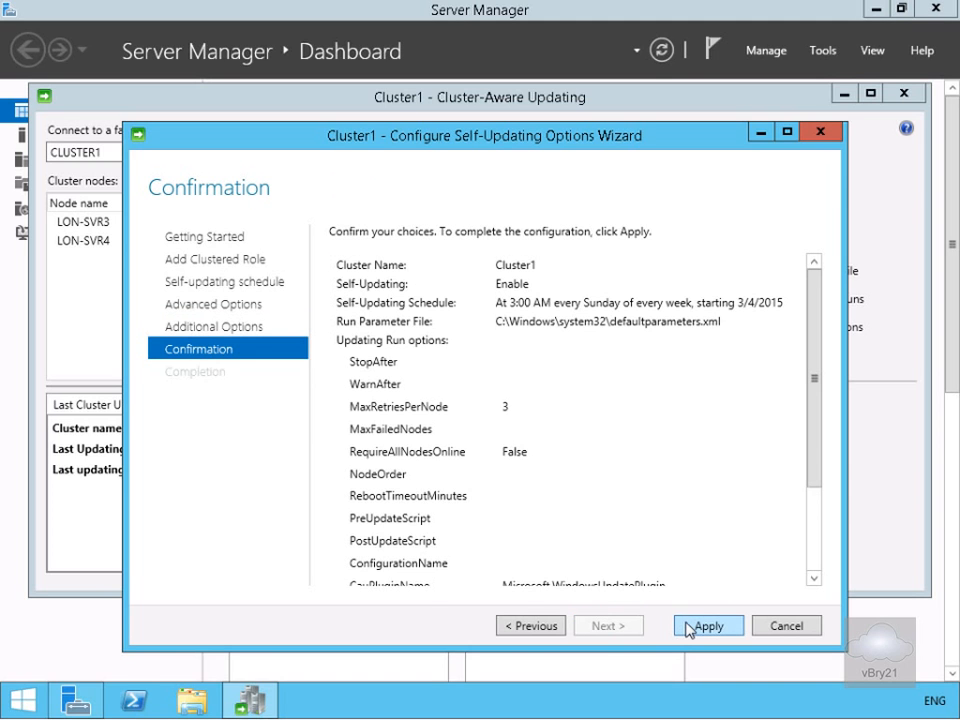
pyautogui.click(684, 626)
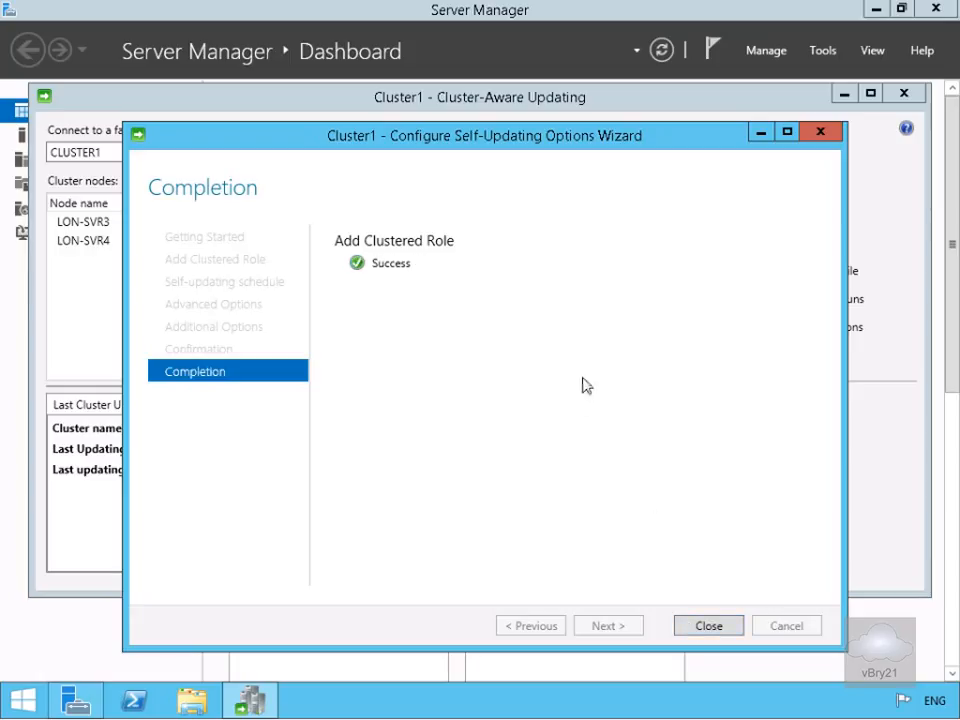
pyautogui.click(692, 628)
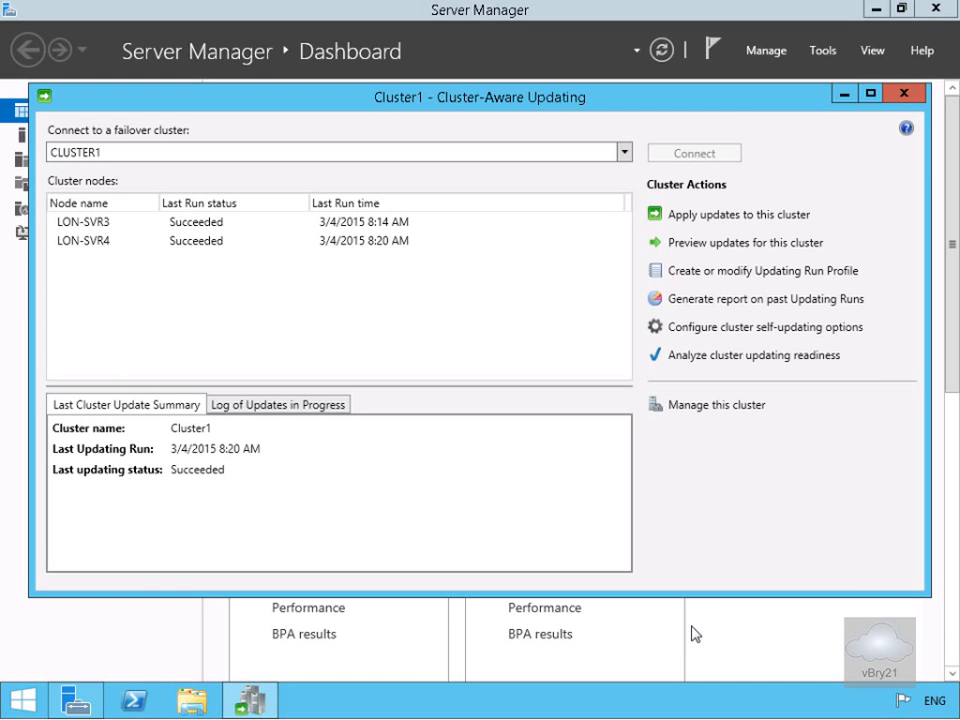